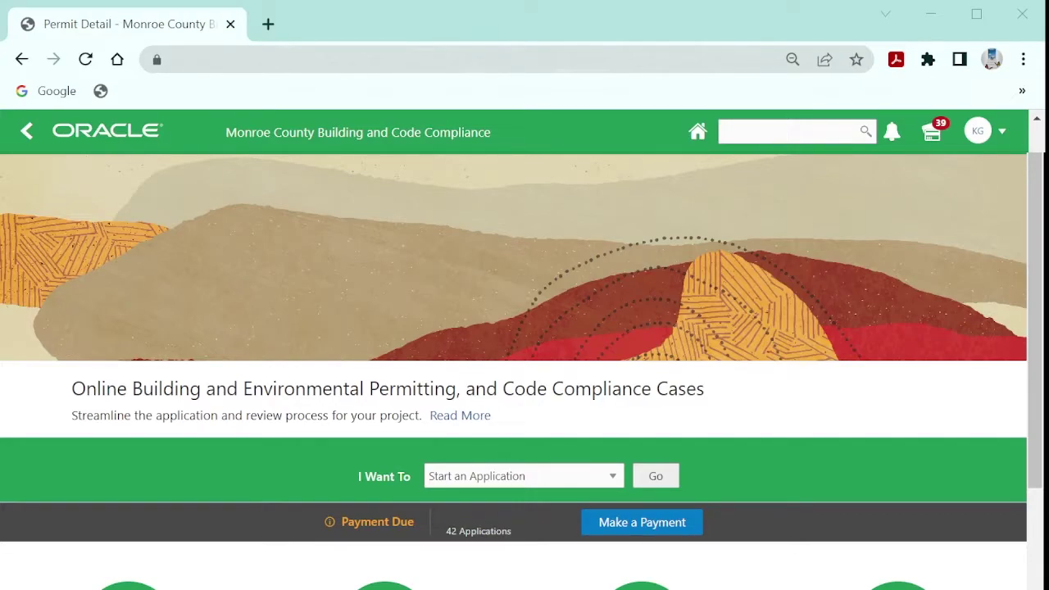
# Search the application types for "roof" and start a Residential Roofing Permit - Single Family or Duplex ONLY application.
pyautogui.scroll(-2, 513, 361)
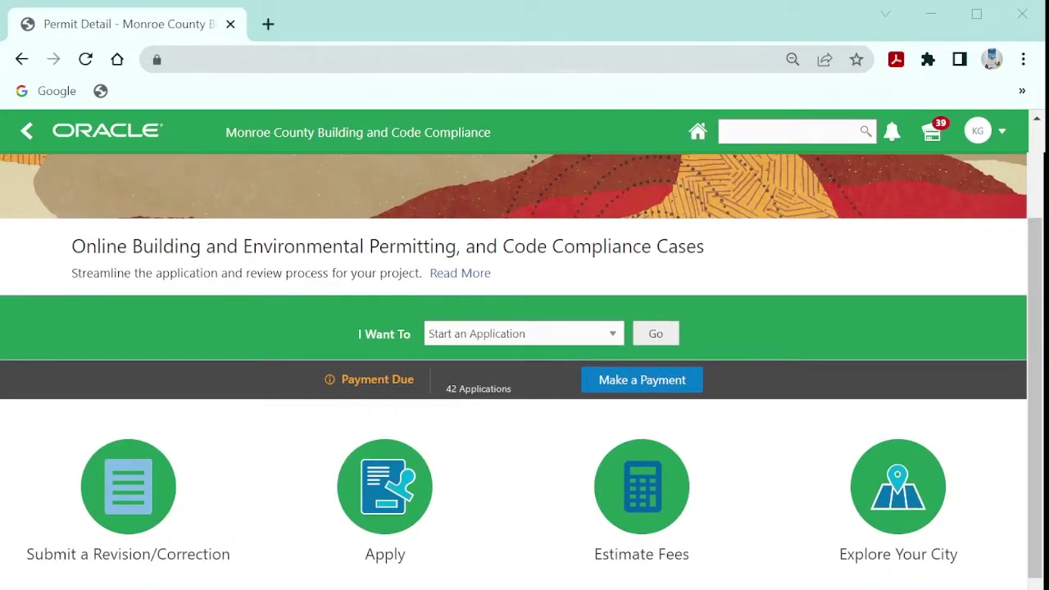
pyautogui.click(368, 512)
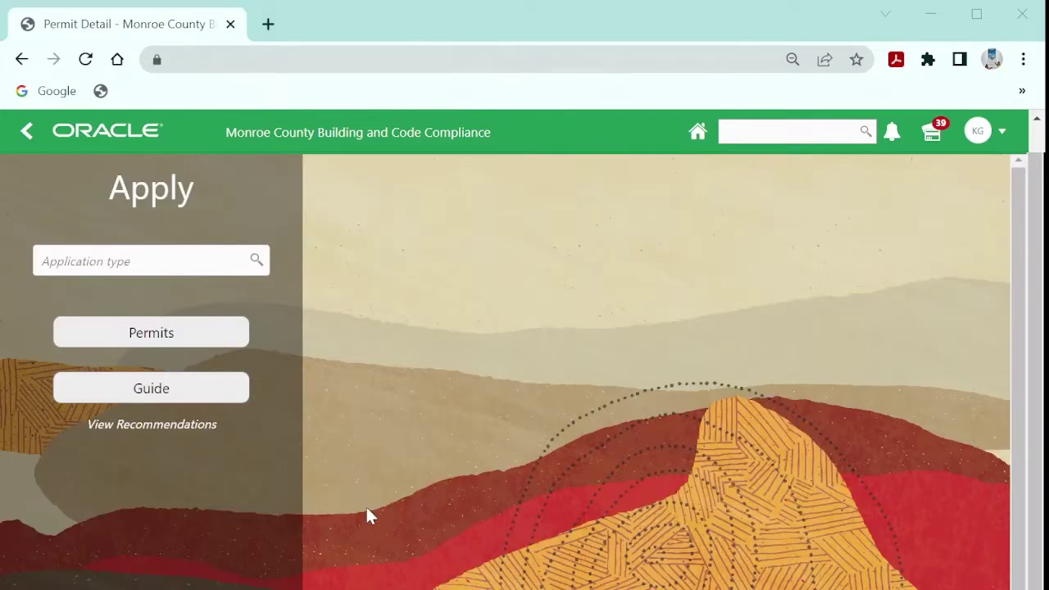
pyautogui.click(106, 260)
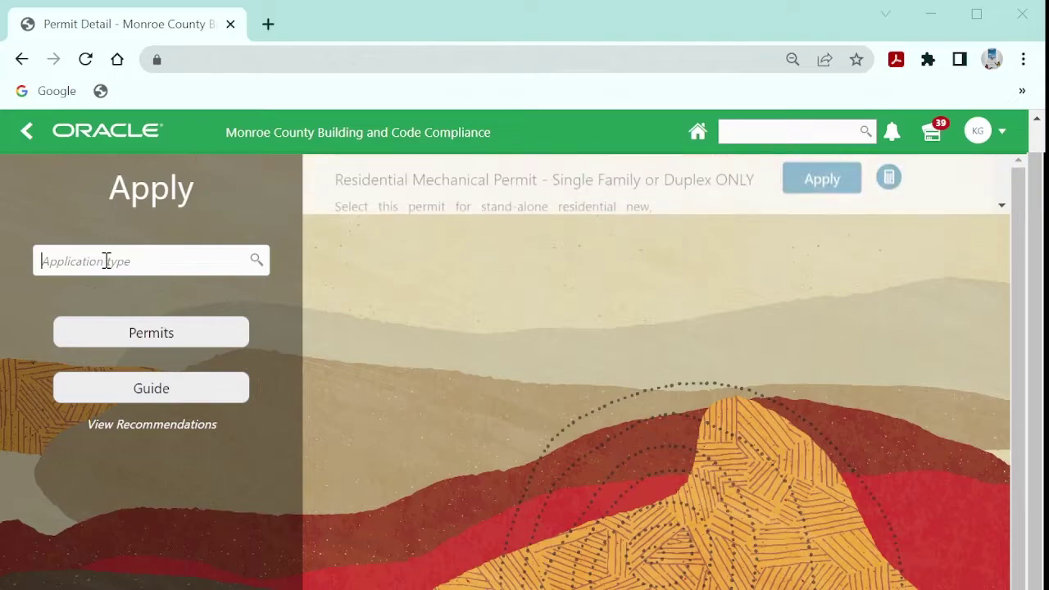
pyautogui.write('roof')
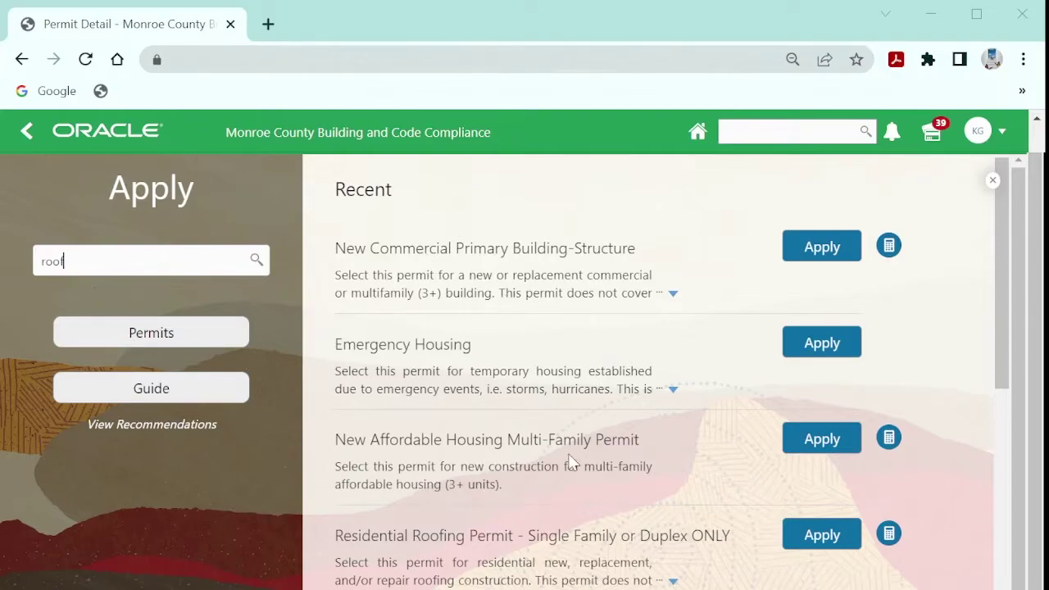
pyautogui.click(259, 263)
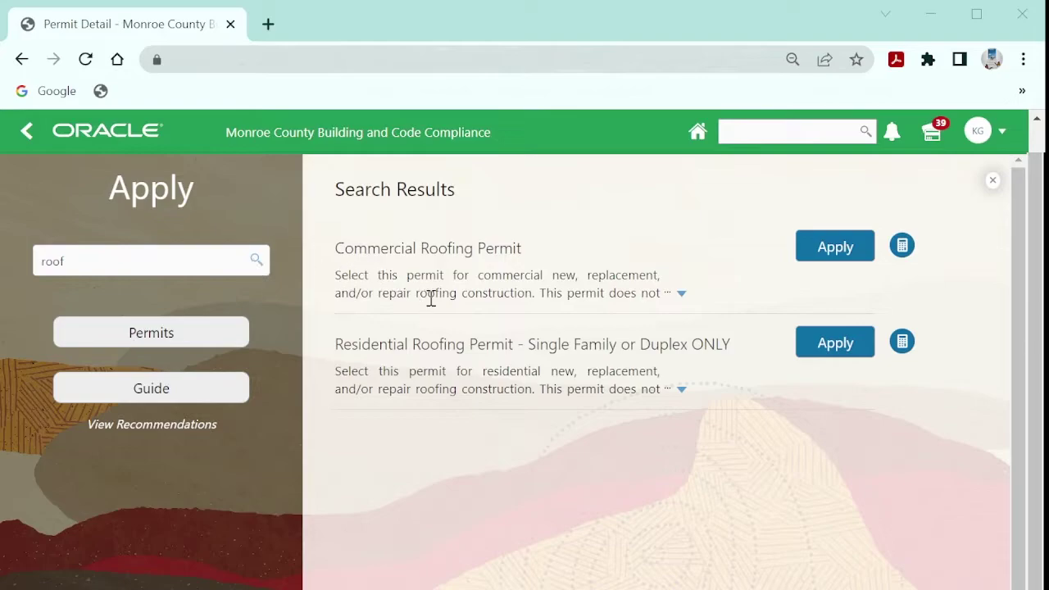
pyautogui.click(823, 351)
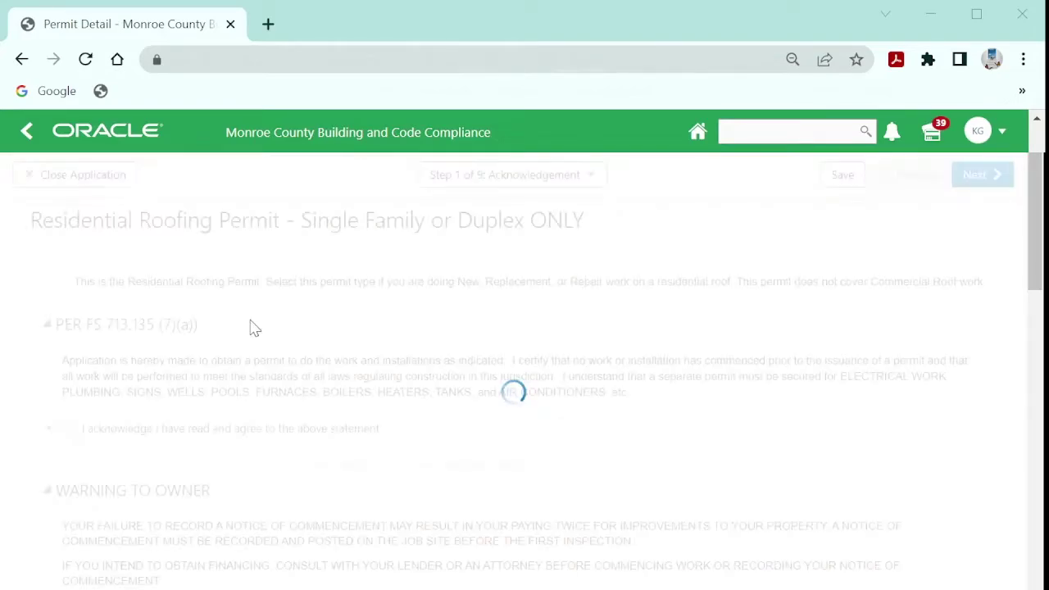
# Acknowledge the PER FS 713.135, Warning to Owner and Monroe County Building Department statements, including the additional property restrictions notice.
pyautogui.click(69, 430)
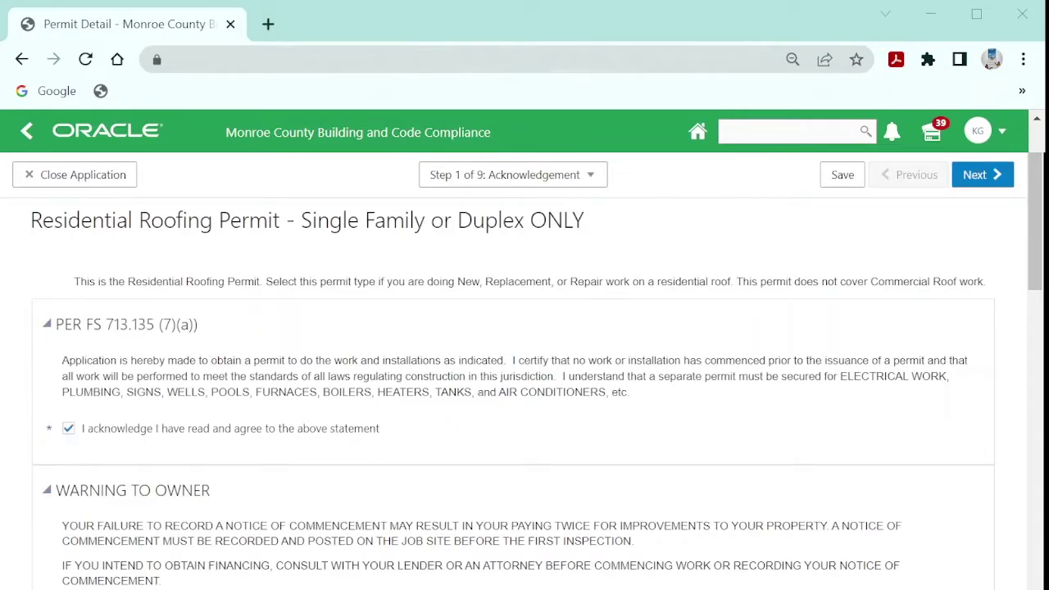
pyautogui.scroll(-2, 172, 574)
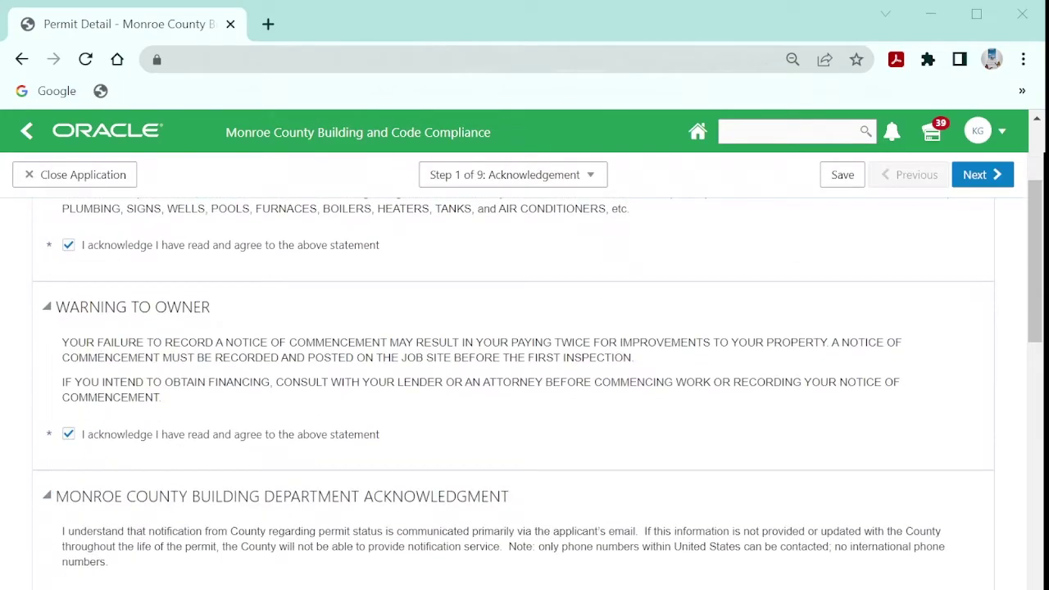
pyautogui.scroll(-3, 252, 541)
pyautogui.scroll(-1, 253, 526)
pyautogui.click(68, 448)
pyautogui.scroll(-3, 115, 454)
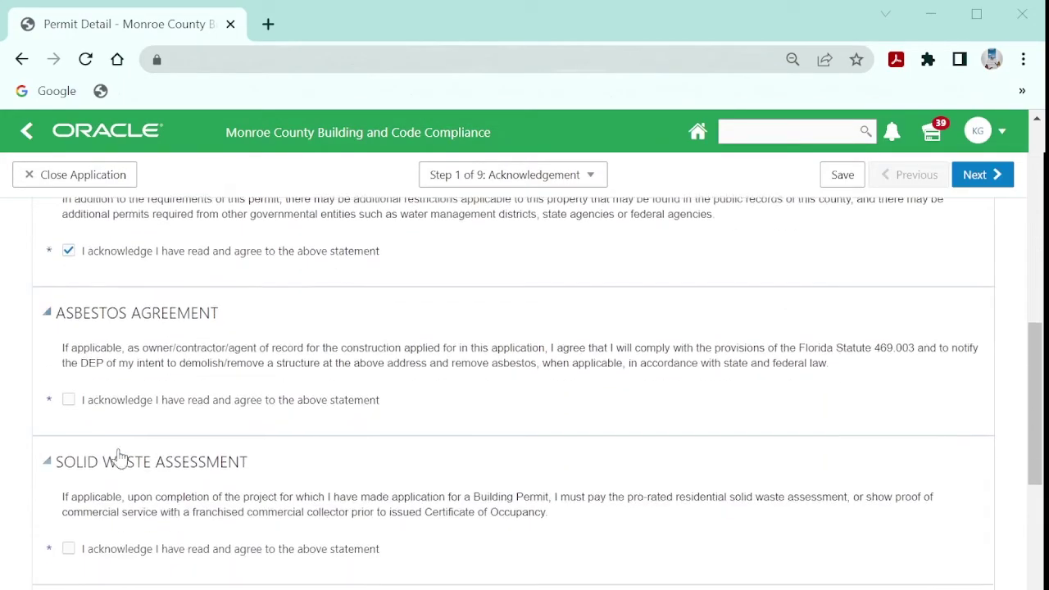
# Acknowledge the asbestos, solid waste, FEMA, inspections, permit closer and notarized signature statements, and continue to the Application page.
pyautogui.click(68, 400)
pyautogui.click(68, 549)
pyautogui.scroll(-3, 195, 545)
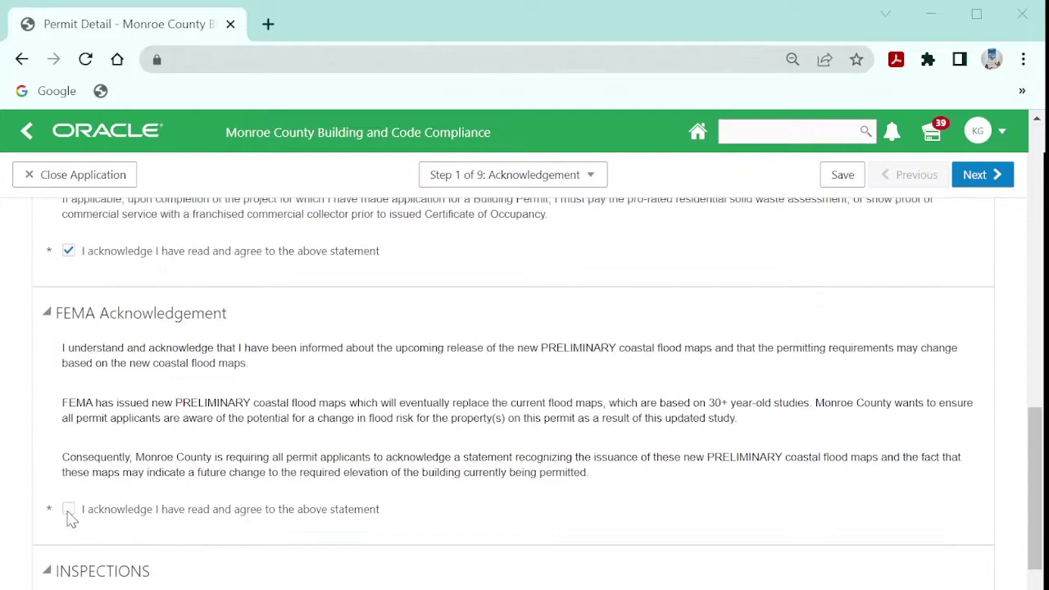
pyautogui.click(68, 510)
pyautogui.scroll(-2, 211, 542)
pyautogui.click(68, 475)
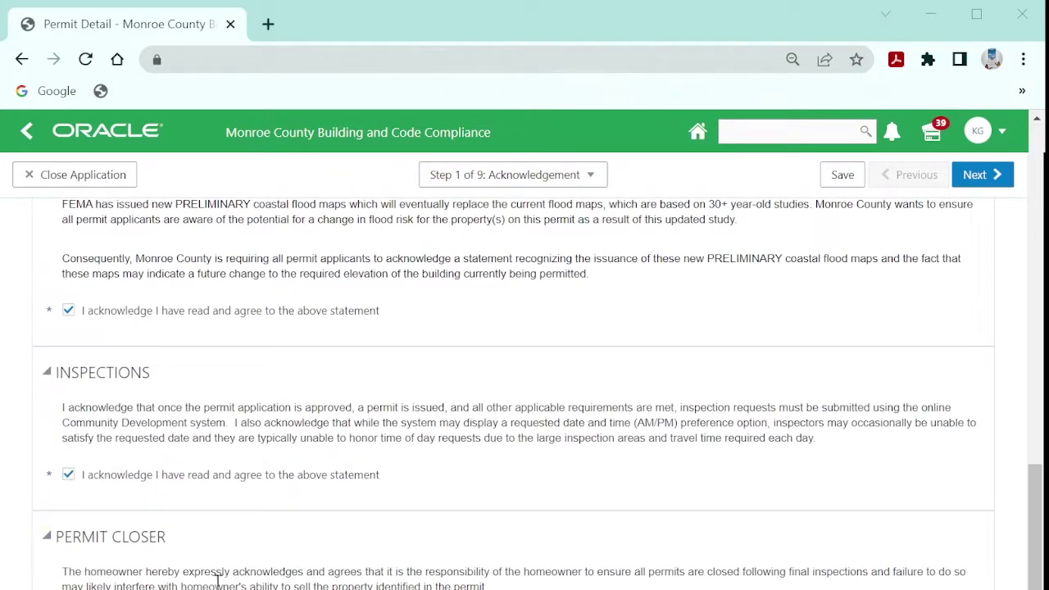
pyautogui.scroll(-2, 215, 577)
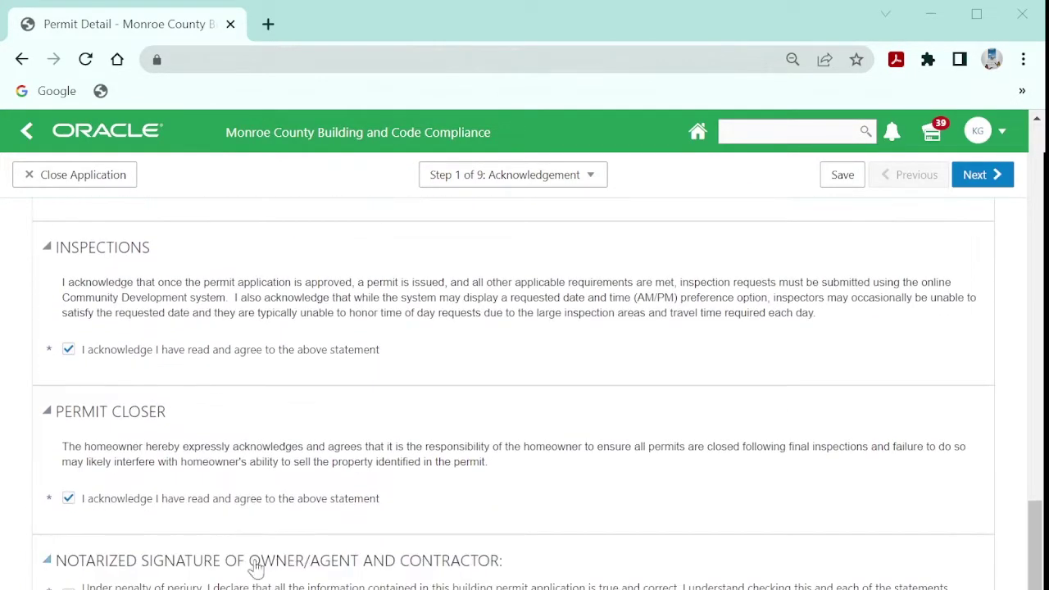
pyautogui.click(976, 175)
# Enter the description "provide detailed job description scope of work including sub trade involvement".
pyautogui.click(293, 396)
pyautogui.write('prov')
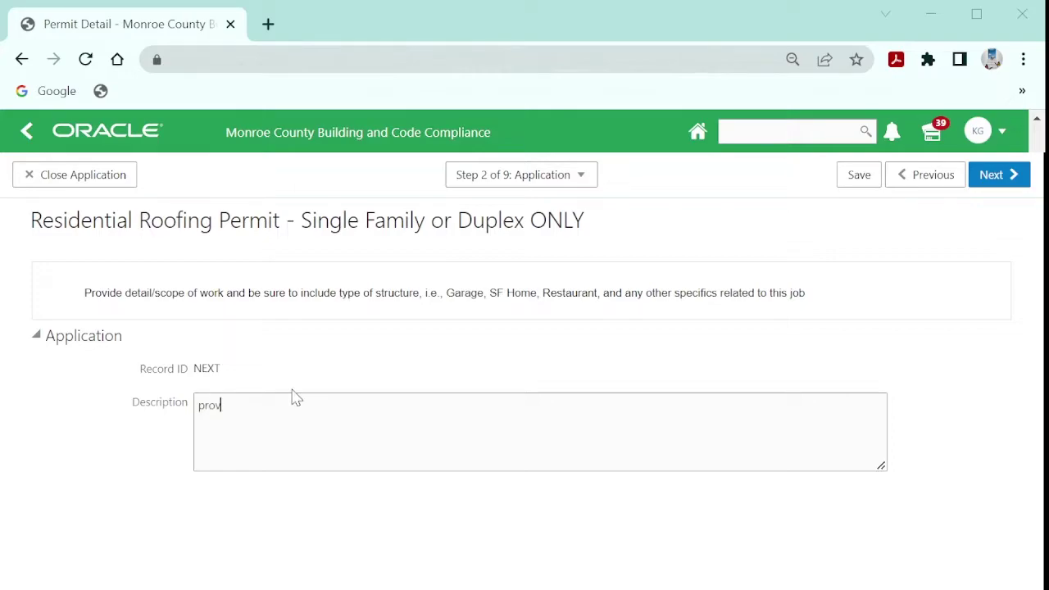
pyautogui.write('ide detailed job description scope of work includin')
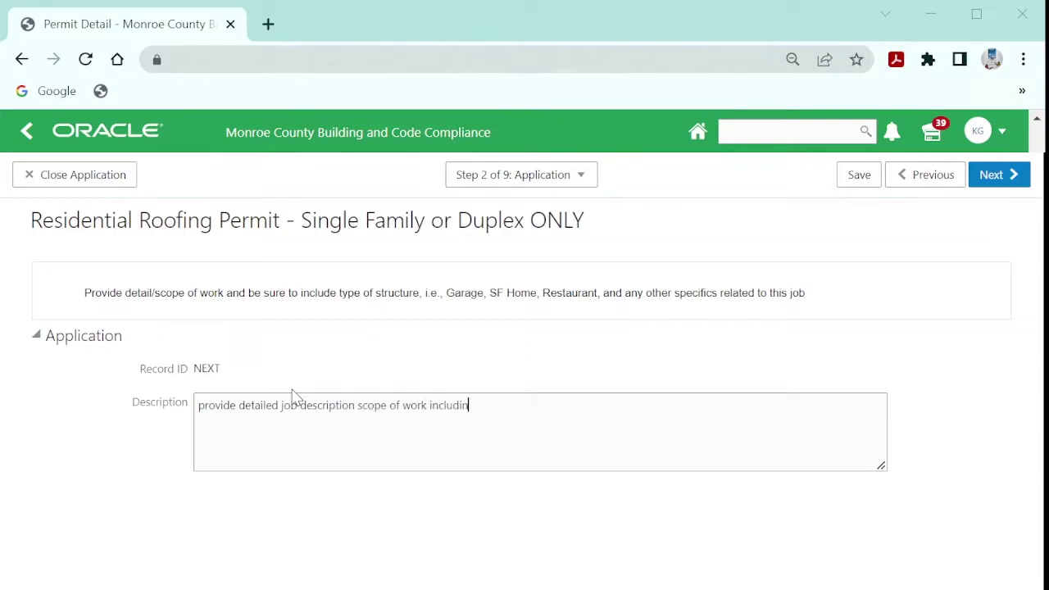
pyautogui.write('g sub trade involvement')
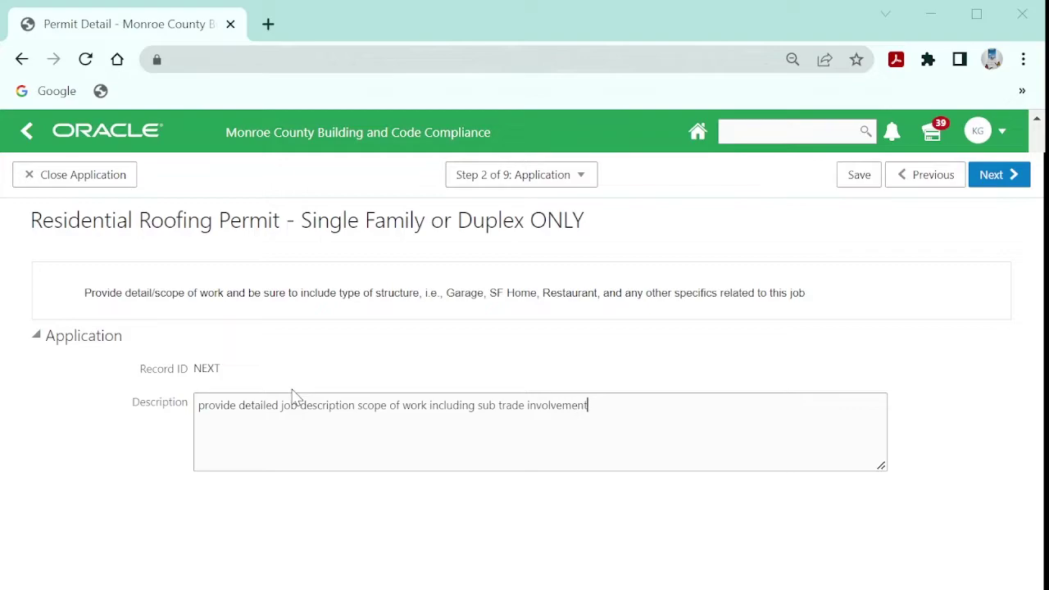
# Proceed to the Applicant page, review the prefilled contact information and continue to the Contractor page.
pyautogui.click(1000, 176)
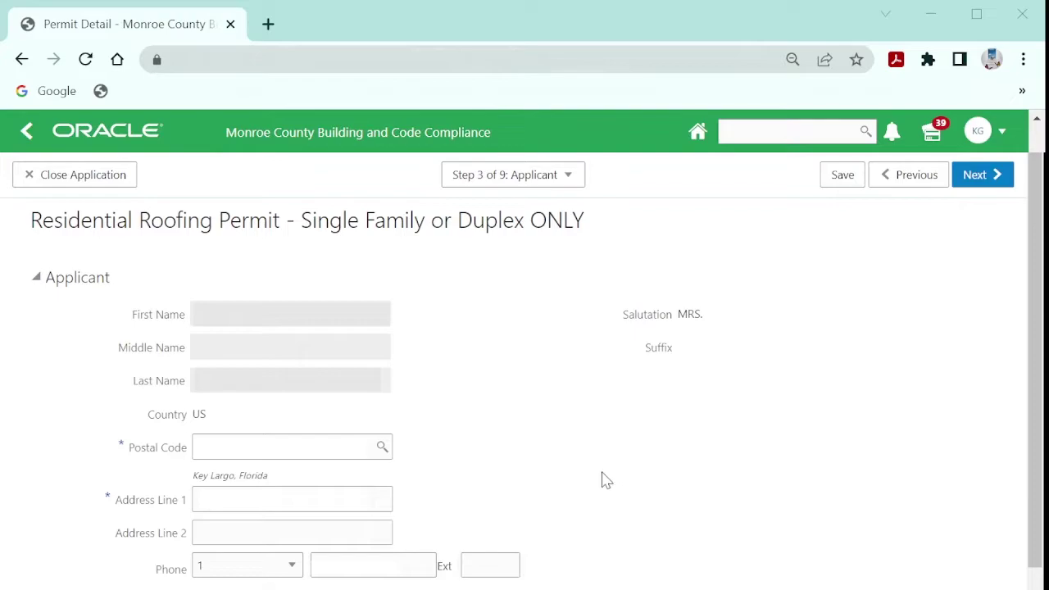
pyautogui.scroll(-3, 607, 480)
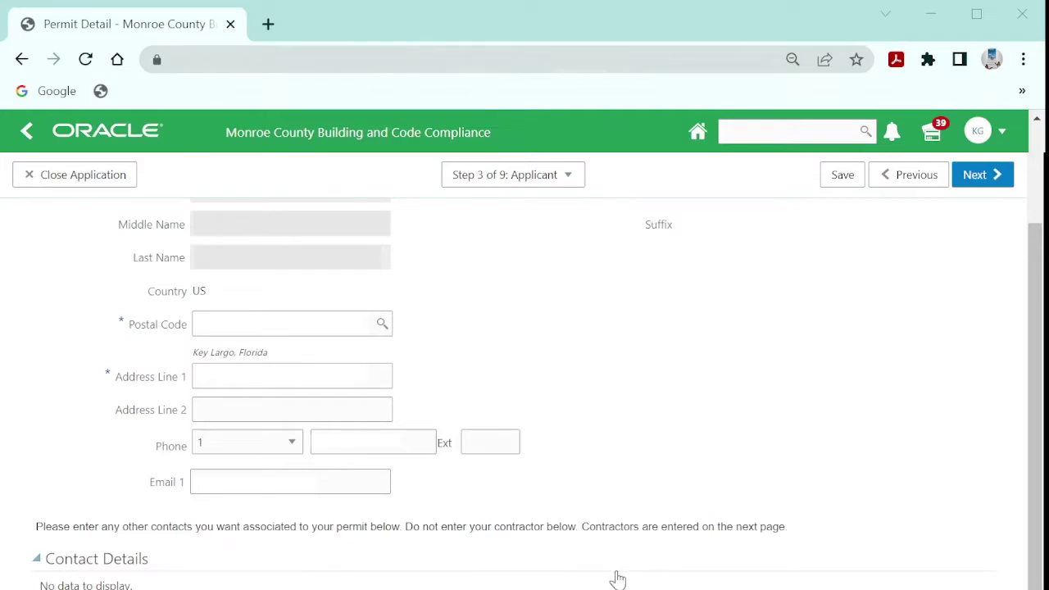
pyautogui.click(987, 181)
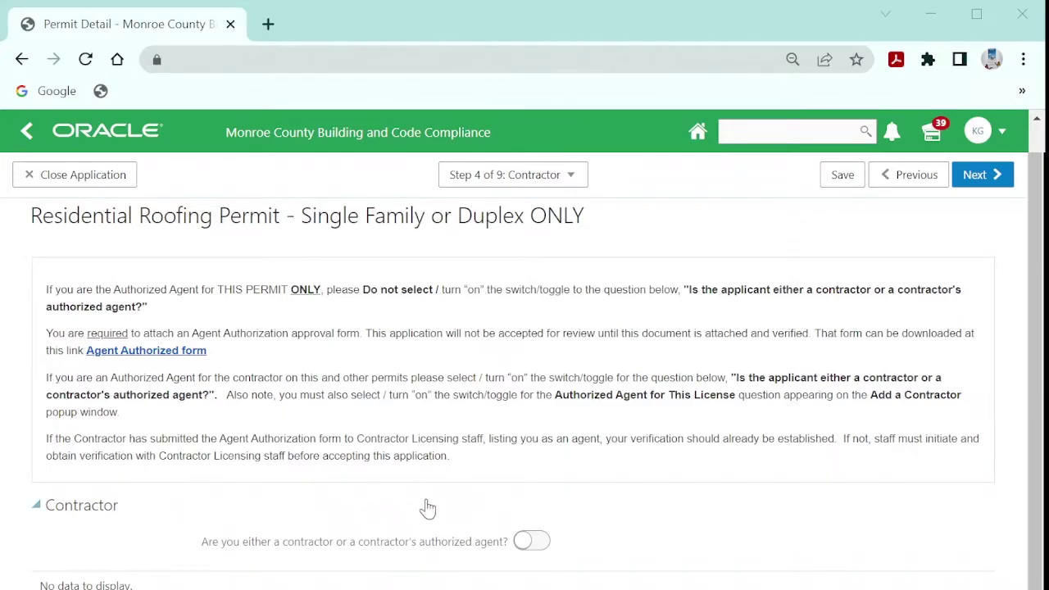
# Mark the applicant as a contractor or contractor's authorized agent and search for contractors with "roof" in the business name.
pyautogui.click(540, 544)
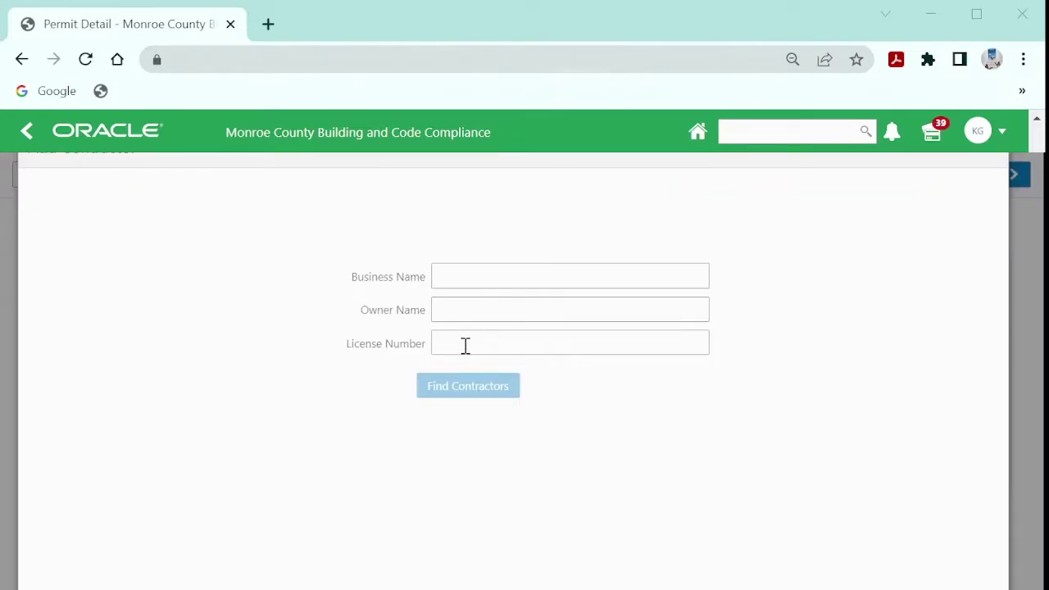
pyautogui.write('roof')
pyautogui.click(453, 387)
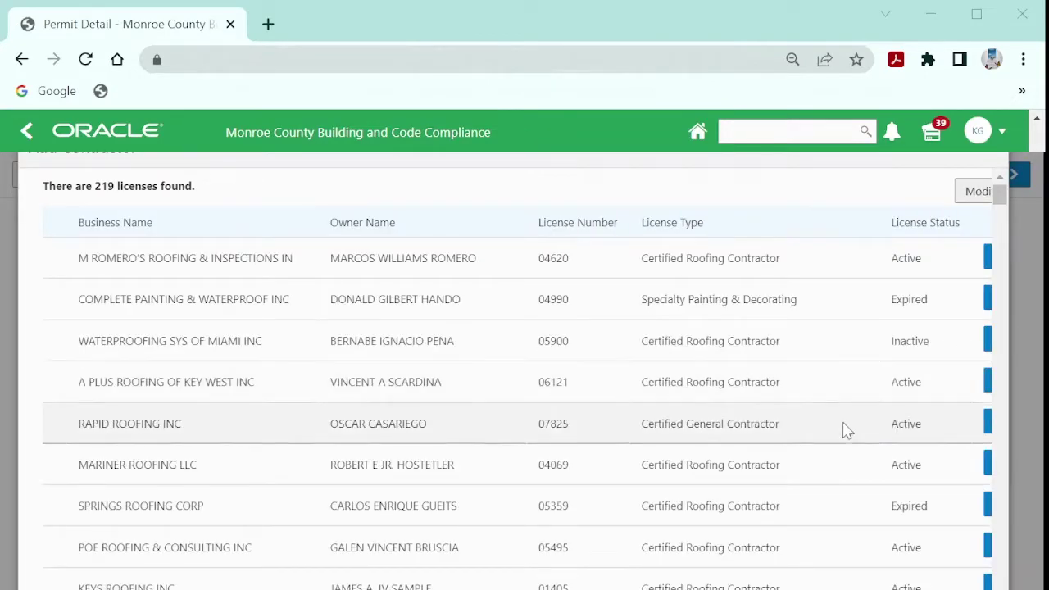
# Add A PLUS ROOFING OF KEY WEST INC as the contractor with the applicant role Authorized Agent.
pyautogui.moveTo(1005, 389); pyautogui.dragTo(1029, 401)
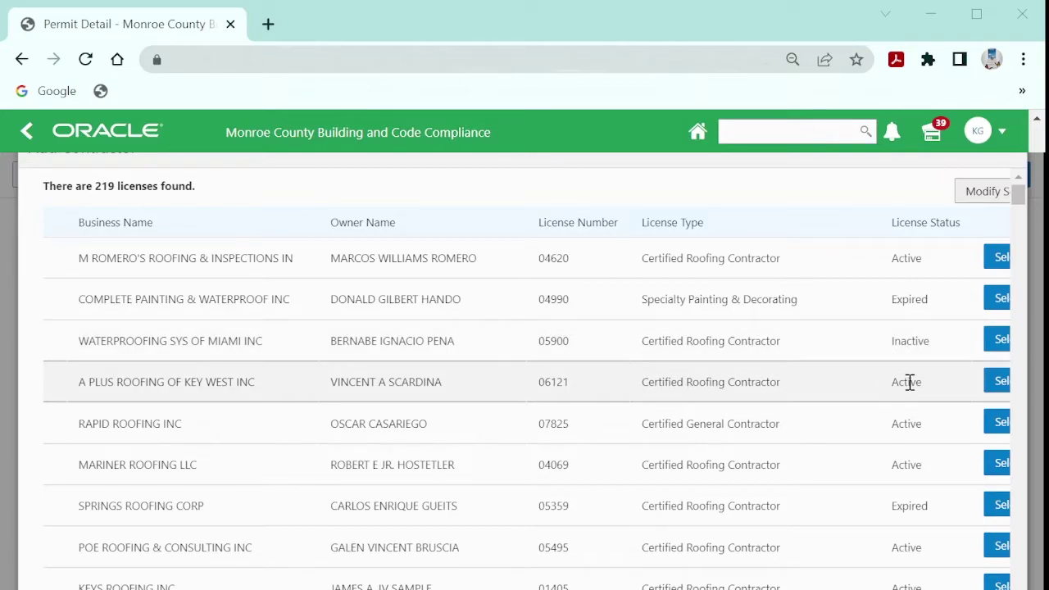
pyautogui.click(1001, 385)
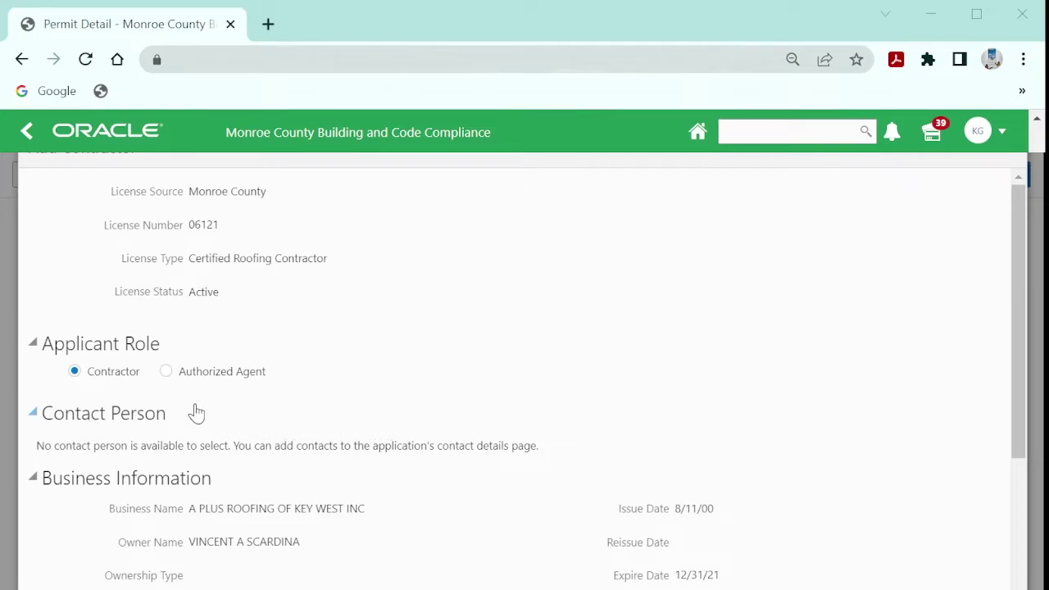
pyautogui.click(166, 373)
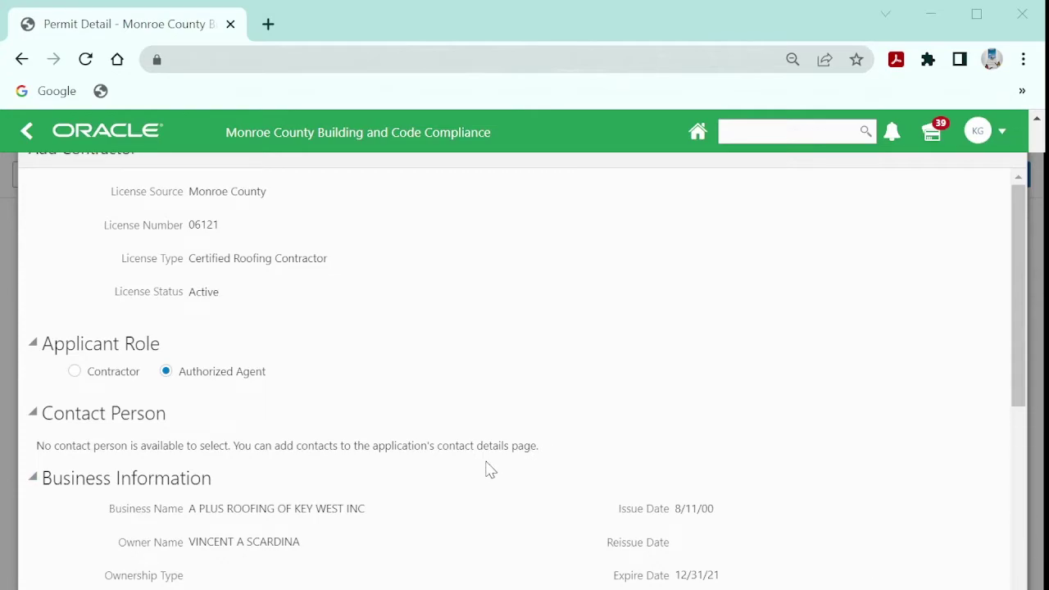
pyautogui.press('Escape')
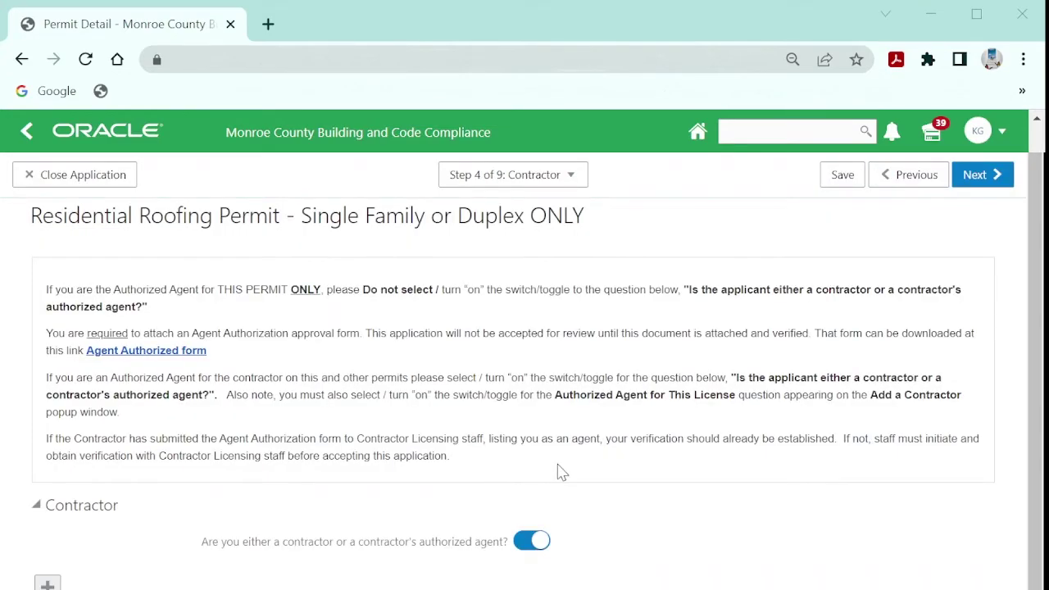
pyautogui.scroll(-1, 661, 496)
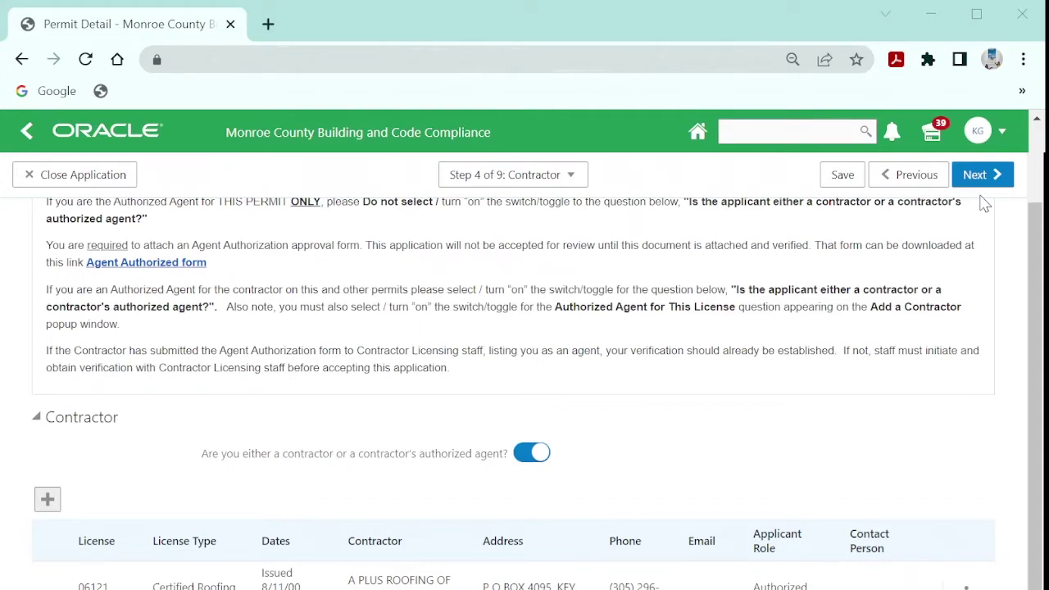
# Open the list of application steps.
pyautogui.click(572, 175)
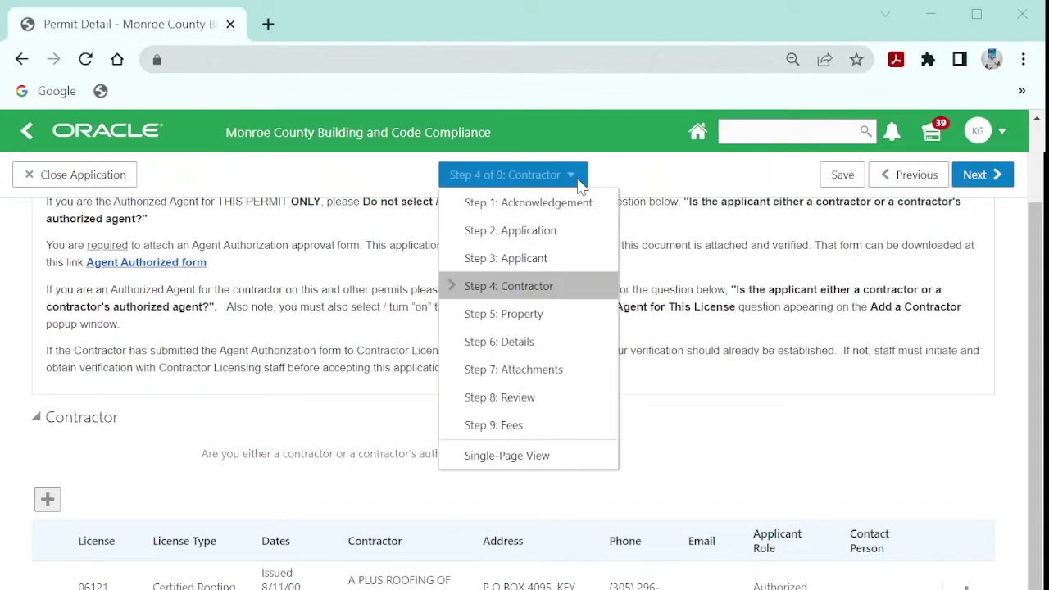